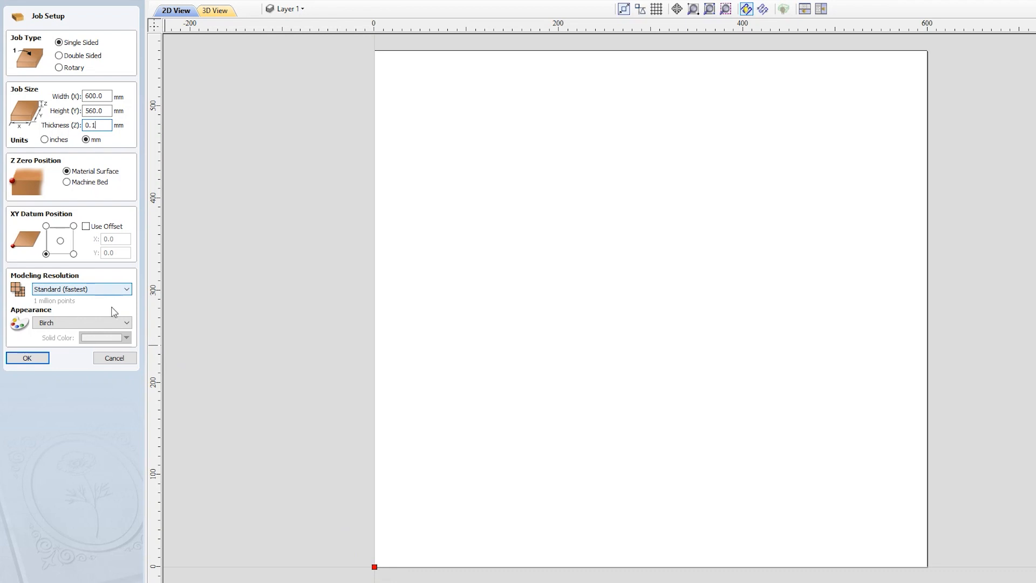
Accept the 600 × 560 × 0.1 mm job setup and import the vectors from the Animal stickers file on the Desktop.
{"action": "left_click", "coordinate": [42, 360]}
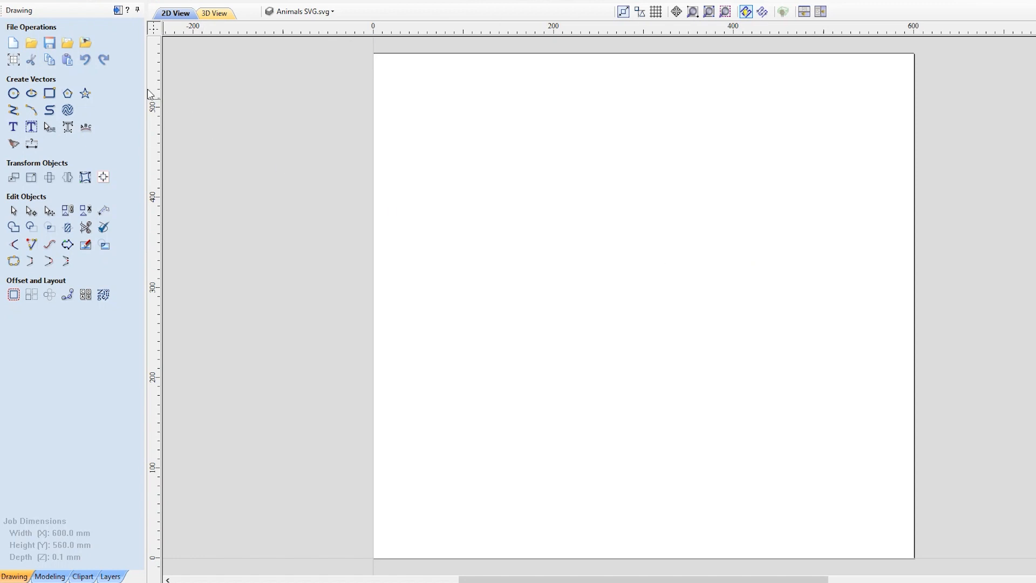
{"action": "left_click", "coordinate": [67, 42]}
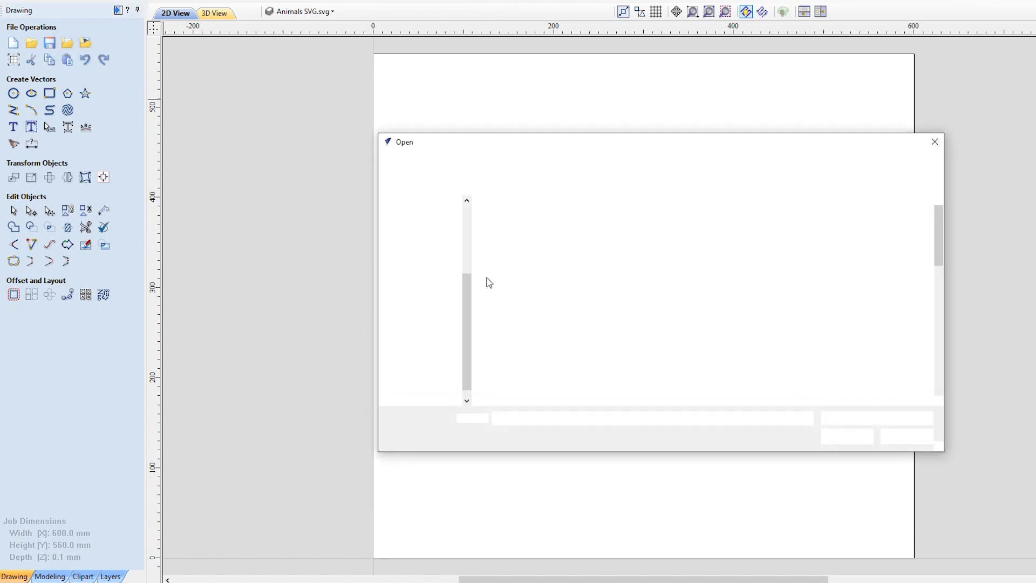
{"action": "left_click", "coordinate": [526, 221]}
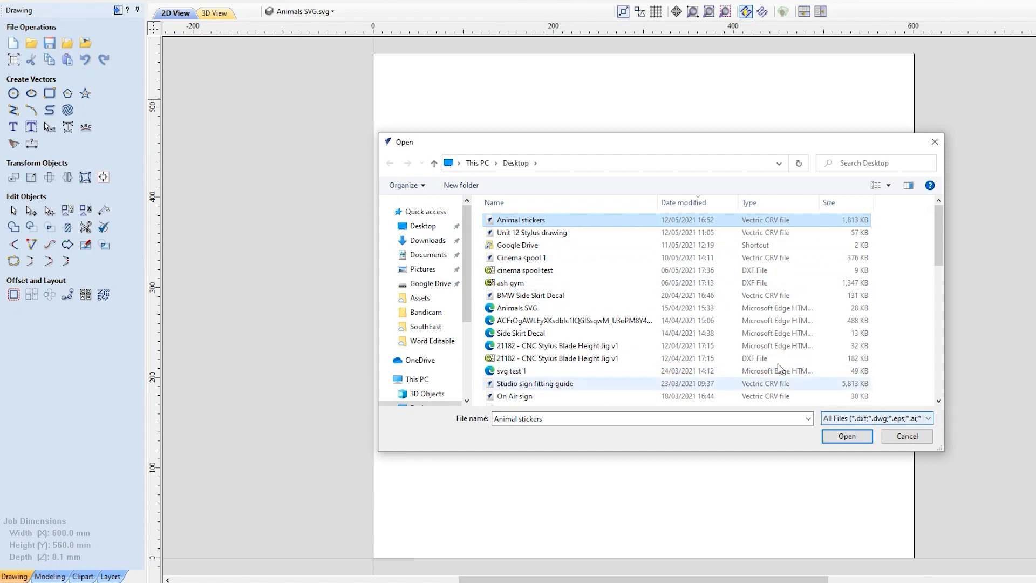
{"action": "left_click", "coordinate": [843, 438]}
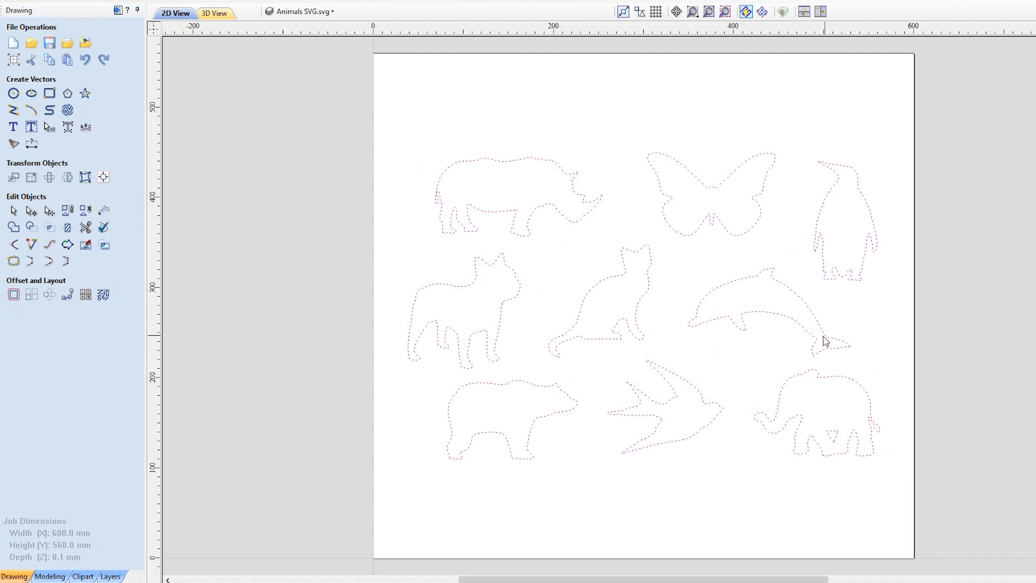
Select all the imported animal outlines and group them into one object.
{"action": "scroll", "coordinate": [860, 337], "scroll_direction": "down", "scroll_amount": 1}
{"action": "middle_click_drag", "start_coordinate": [888, 340], "coordinate": [843, 332]}
{"action": "left_click", "coordinate": [432, 139]}
{"action": "left_click_drag", "start_coordinate": [401, 145], "coordinate": [927, 516]}
{"action": "right_click", "coordinate": [639, 299]}
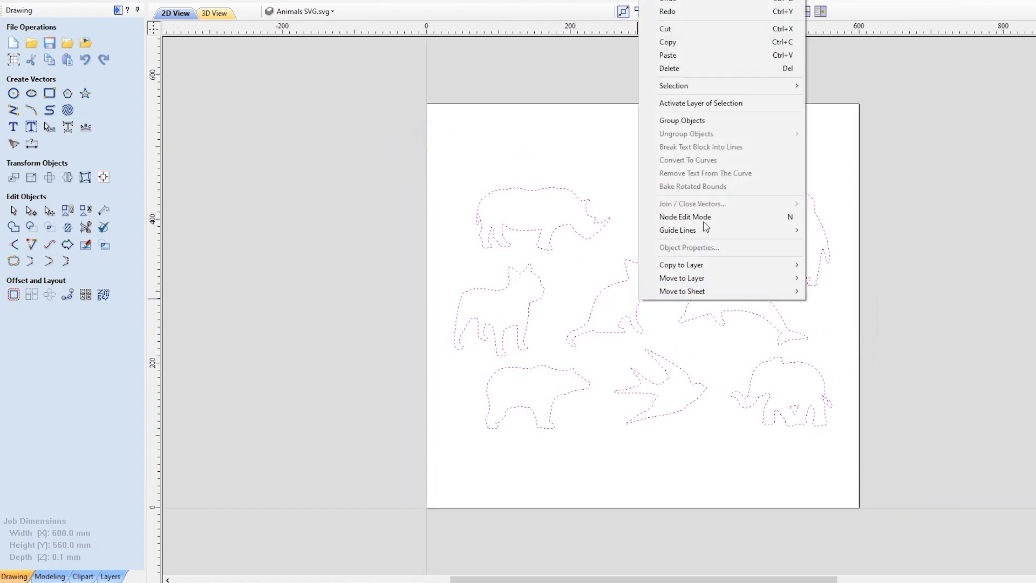
{"action": "left_click", "coordinate": [696, 121]}
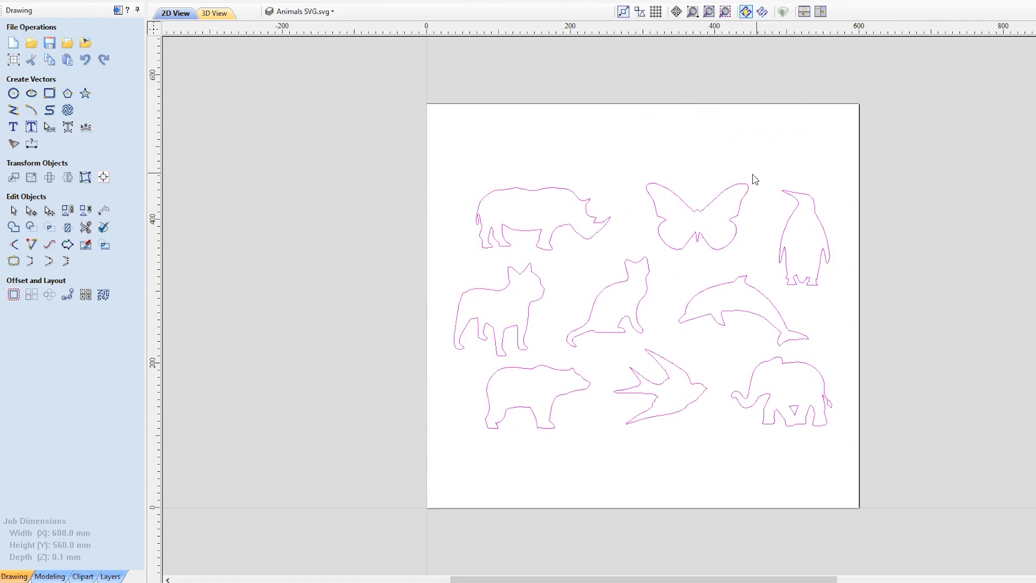
Center the grouped animal outlines in the material and deselect them.
{"action": "left_click", "coordinate": [591, 232]}
{"action": "left_click", "coordinate": [28, 0]}
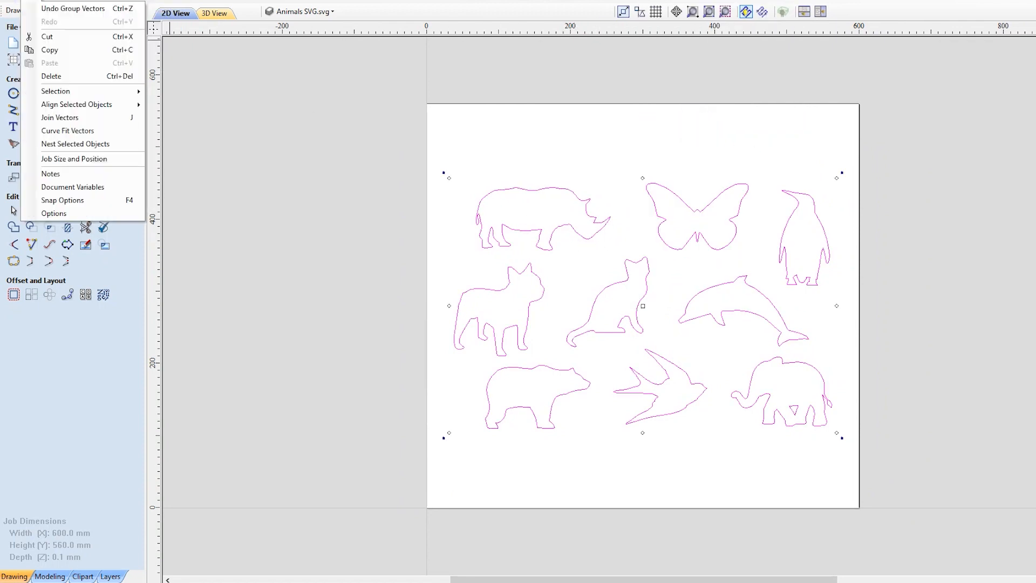
{"action": "mouse_move", "coordinate": [84, 105]}
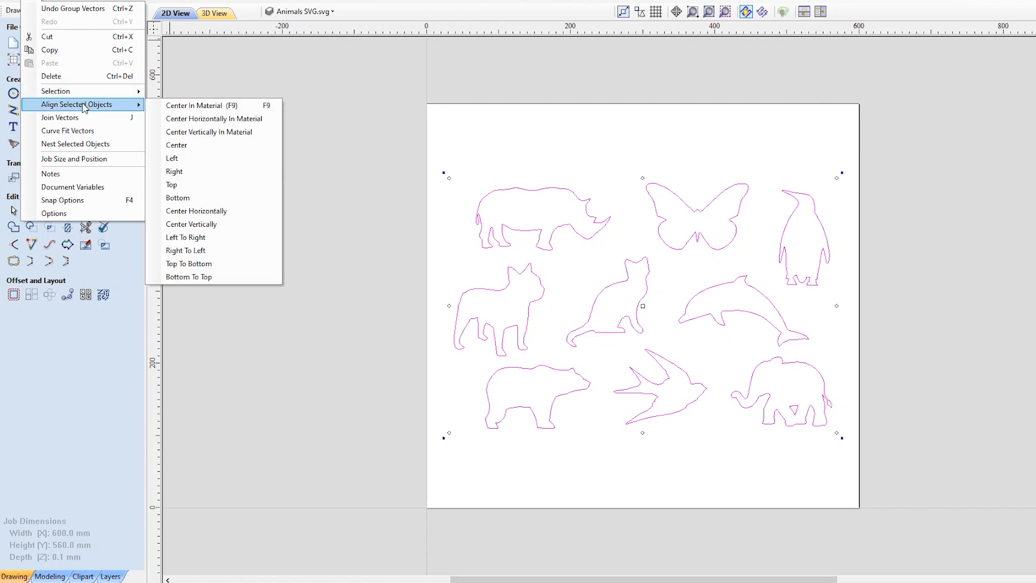
{"action": "left_click", "coordinate": [188, 108]}
{"action": "left_click", "coordinate": [929, 306]}
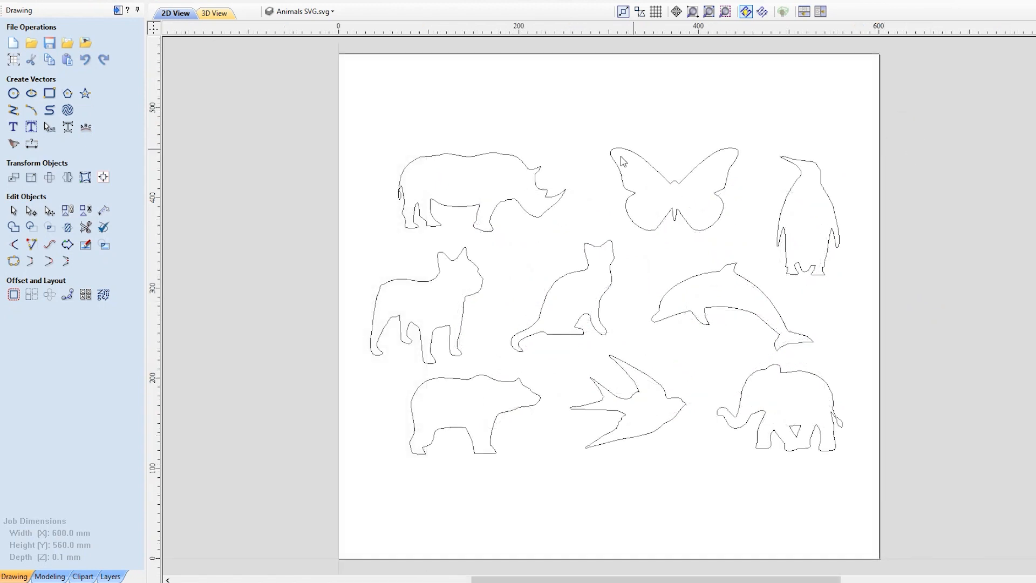
Ungroup the animal outlines back onto their original object layers and clear the selection.
{"action": "left_click", "coordinate": [488, 159]}
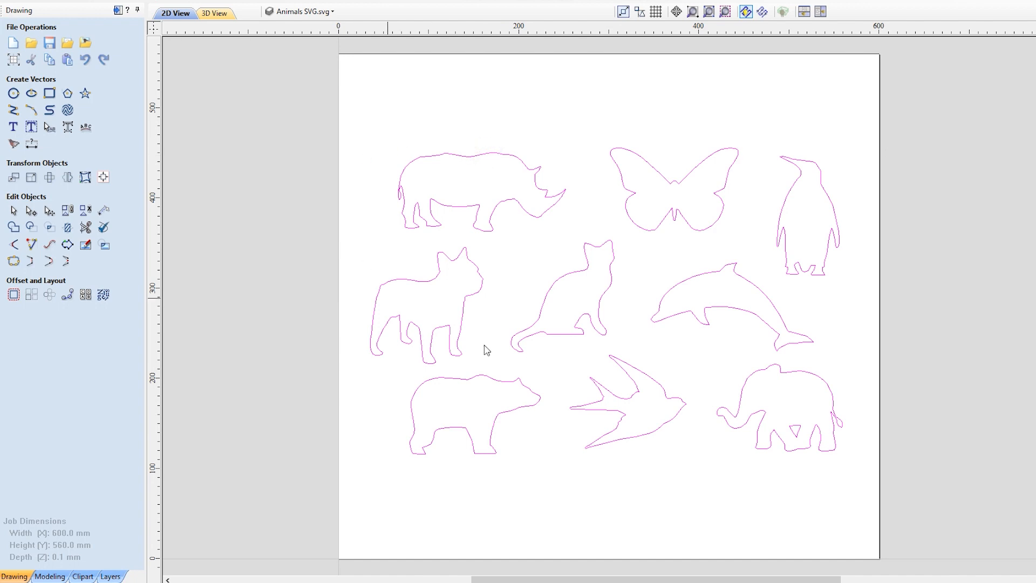
{"action": "right_click", "coordinate": [482, 156]}
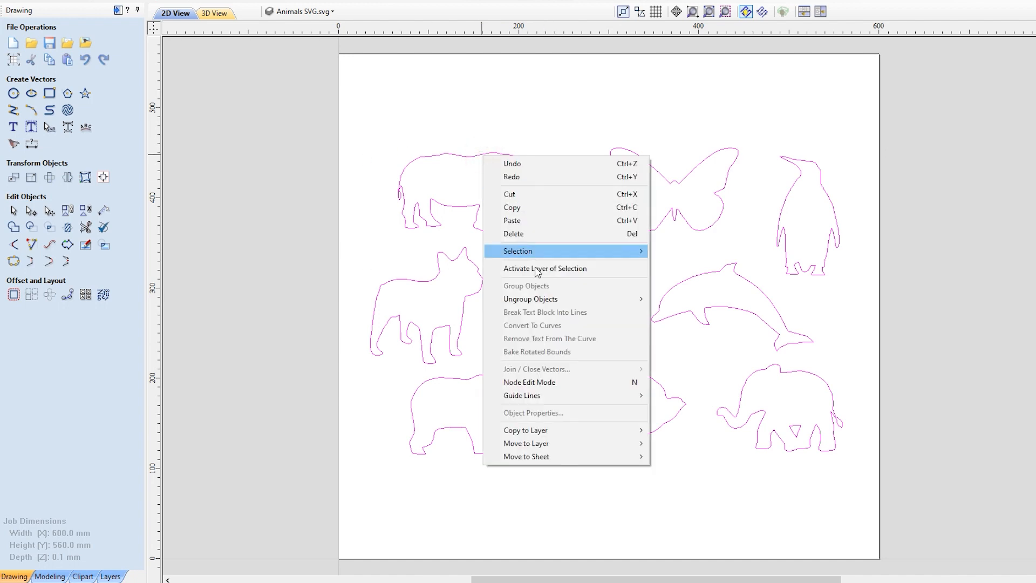
{"action": "mouse_move", "coordinate": [542, 300]}
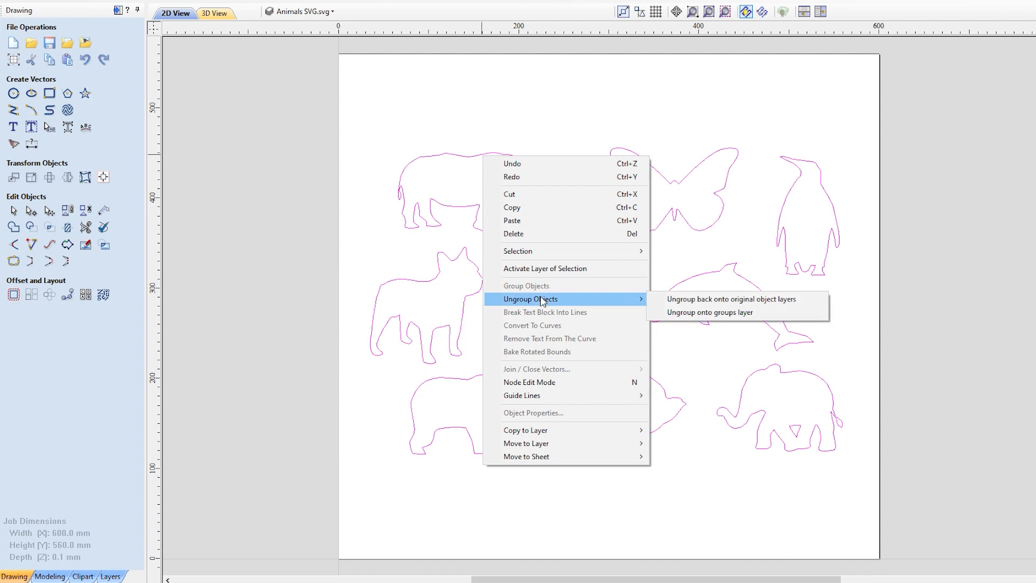
{"action": "left_click", "coordinate": [685, 300]}
{"action": "left_click", "coordinate": [760, 118]}
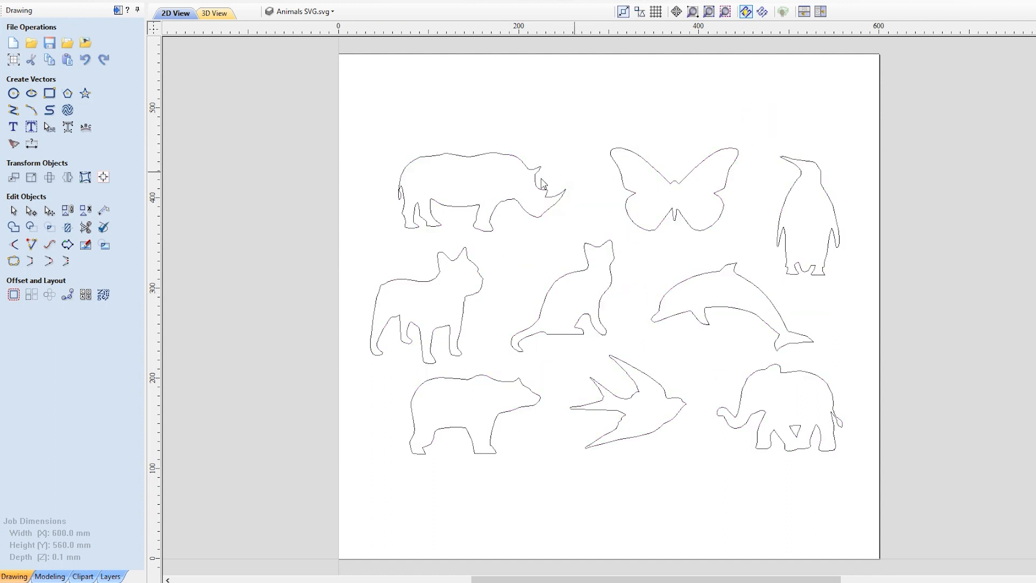
Check that the rhino, butterfly, penguin, dolphin and elephant outlines can be picked individually.
{"action": "left_click", "coordinate": [537, 170]}
{"action": "left_click", "coordinate": [689, 179]}
{"action": "left_click", "coordinate": [790, 193]}
{"action": "left_click", "coordinate": [763, 290]}
{"action": "left_click", "coordinate": [798, 370]}
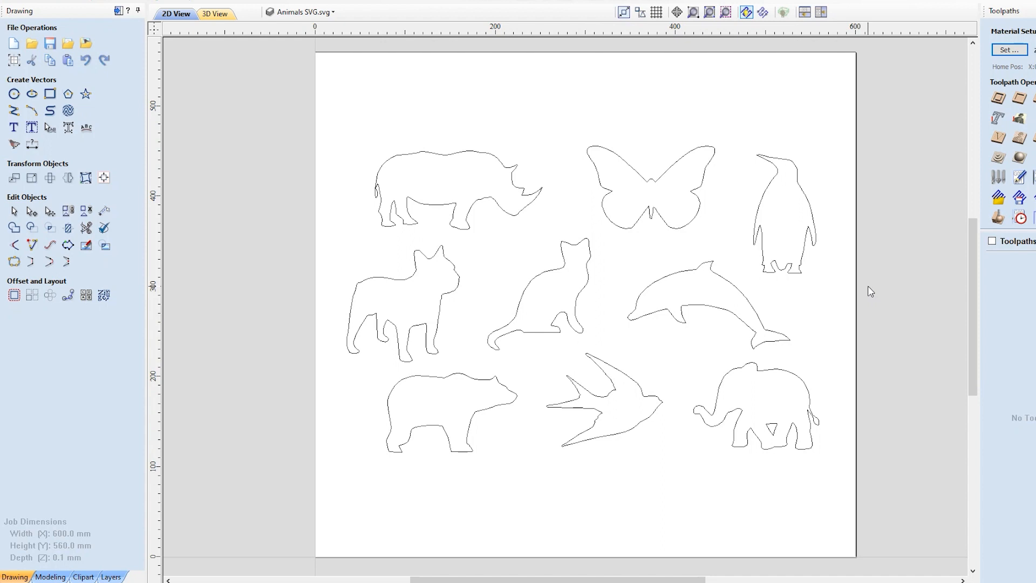
Open the tool database to review the available tools.
{"action": "left_click", "coordinate": [100, 3]}
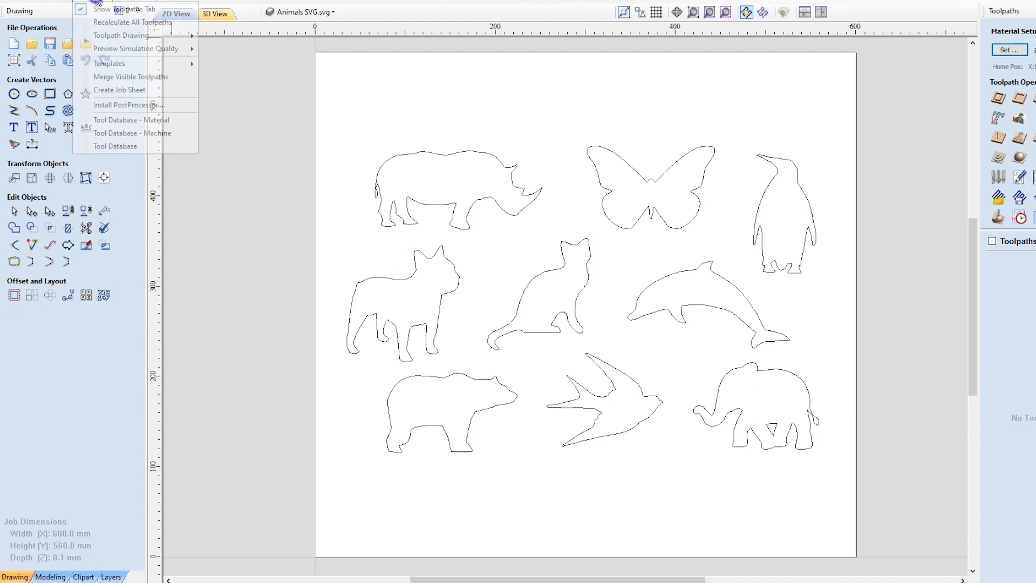
{"action": "left_click", "coordinate": [153, 146]}
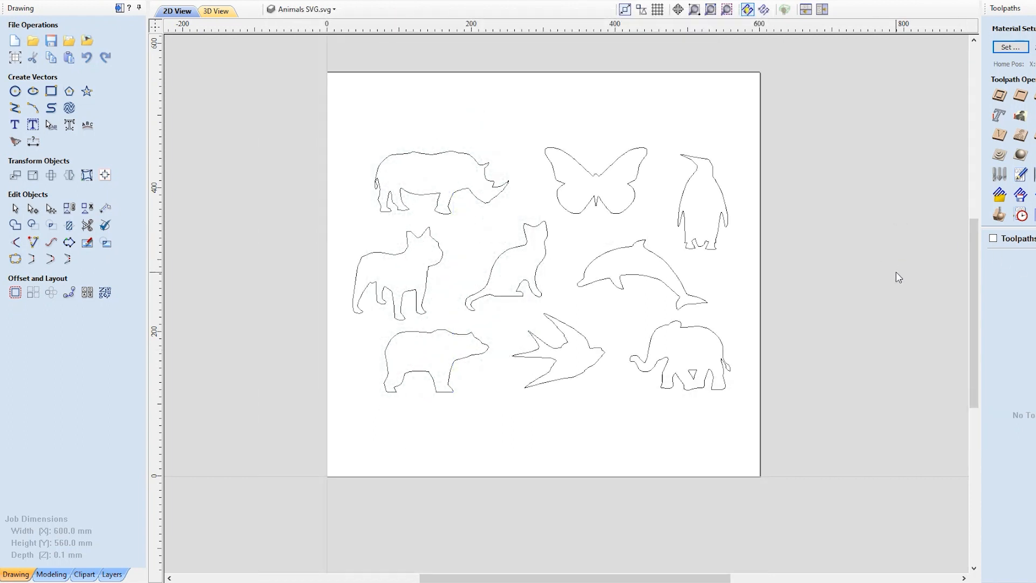
{"action": "left_click", "coordinate": [470, 154]}
{"action": "left_click", "coordinate": [574, 157], "text": "shift"}
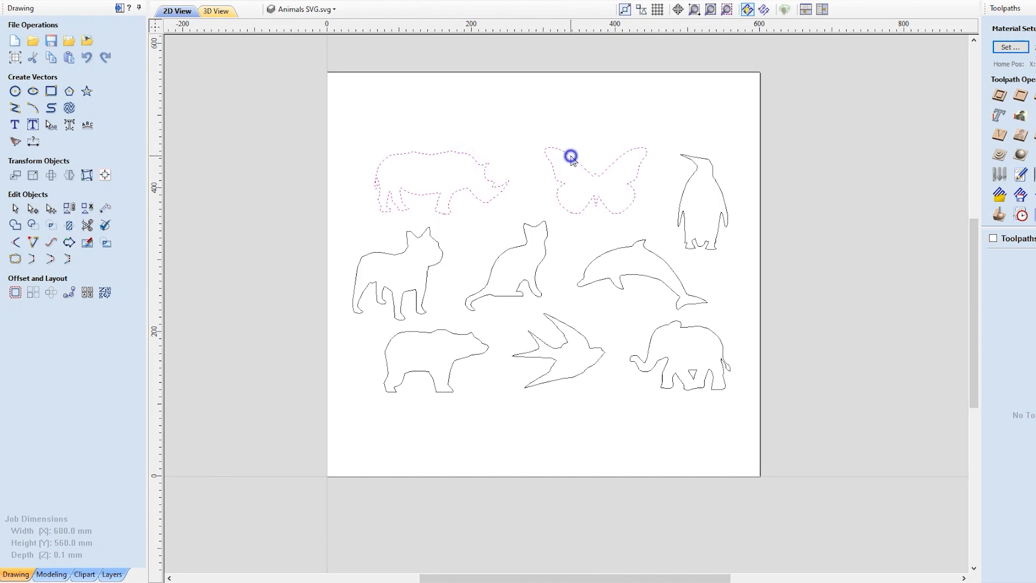
{"action": "left_click", "coordinate": [711, 163], "text": "shift"}
{"action": "left_click", "coordinate": [545, 252], "text": "shift"}
{"action": "left_click", "coordinate": [432, 267], "text": "shift"}
{"action": "left_click", "coordinate": [604, 253], "text": "shift"}
{"action": "left_click", "coordinate": [610, 83]}
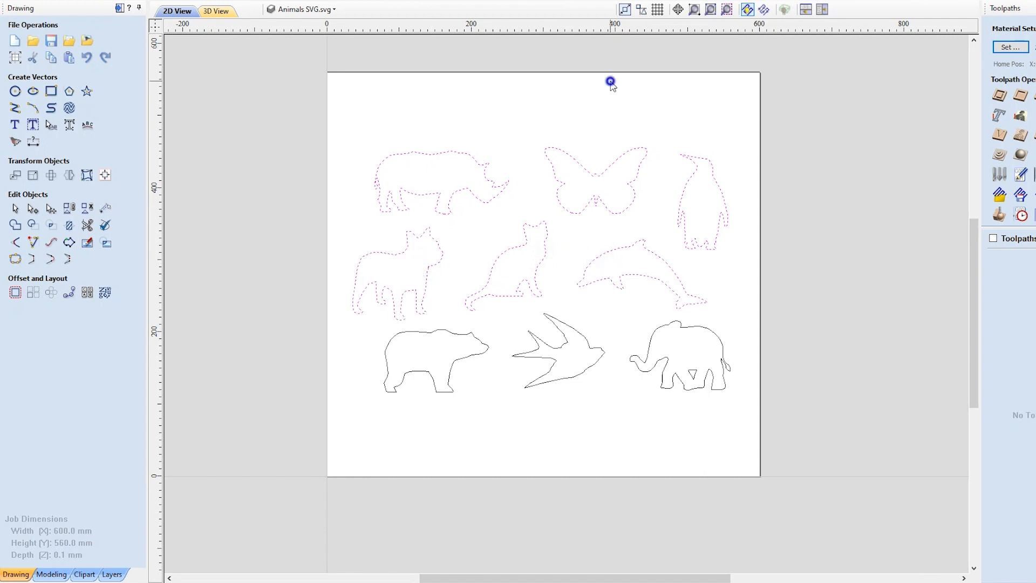
Select all nine animal outlines together and open the Dragknife Toolpath gadget.
{"action": "left_click", "coordinate": [286, 98]}
{"action": "left_click_drag", "start_coordinate": [293, 104], "coordinate": [804, 496]}
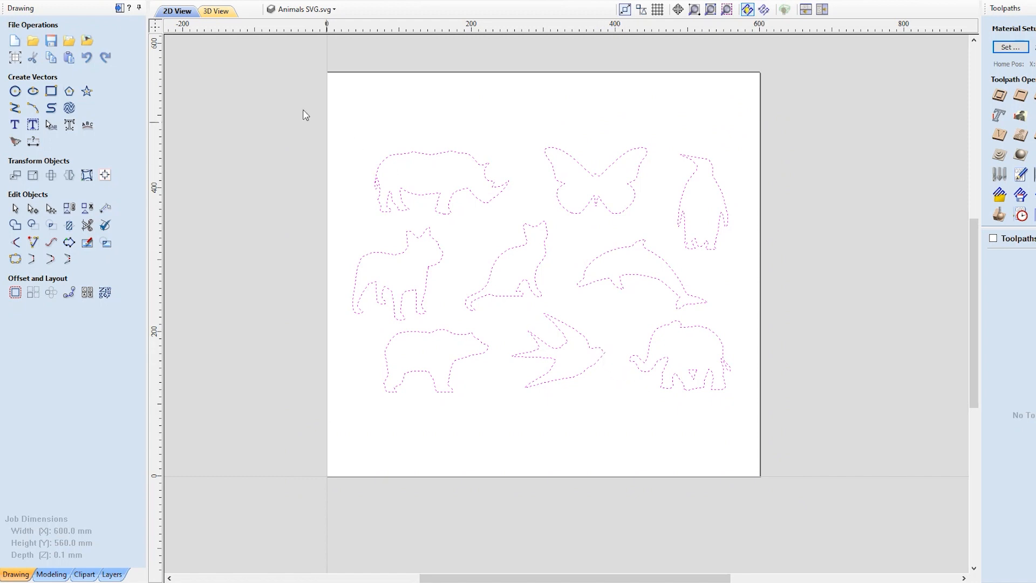
{"action": "left_click", "coordinate": [165, 3]}
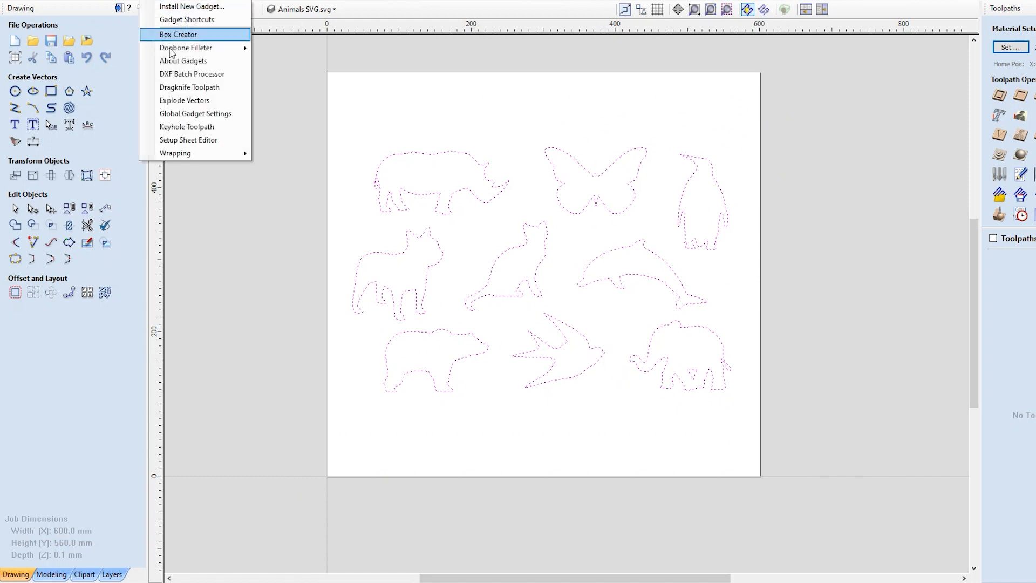
{"action": "left_click", "coordinate": [189, 87]}
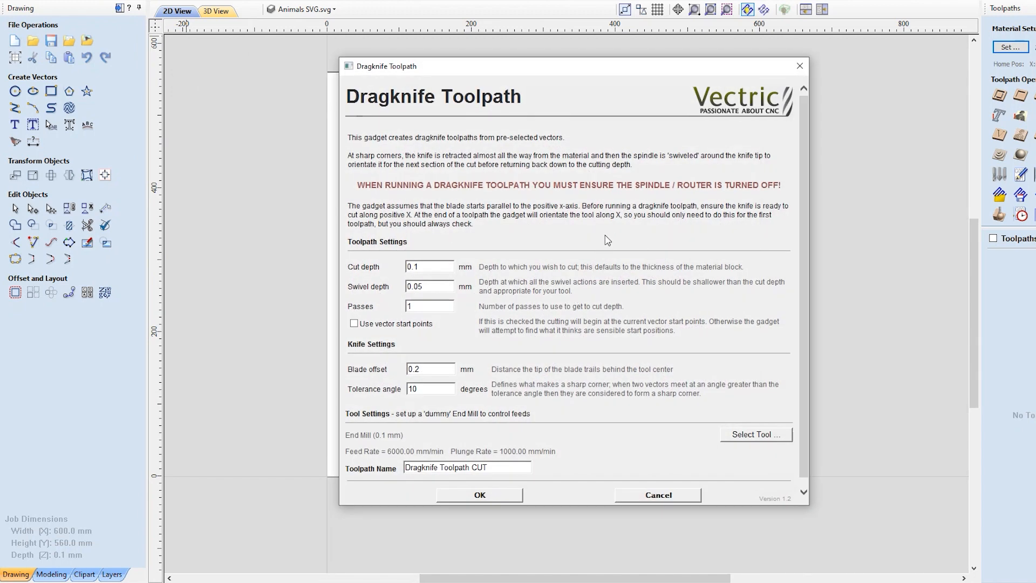
Create the dragknife toolpath with 0.1 mm cut depth, 0.05 mm swivel depth and the 0.1 mm end mill, keeping Pen Plotting as material.
{"action": "left_click", "coordinate": [435, 264]}
{"action": "left_click", "coordinate": [441, 289]}
{"action": "scroll", "coordinate": [440, 328], "scroll_direction": "down", "scroll_amount": 1}
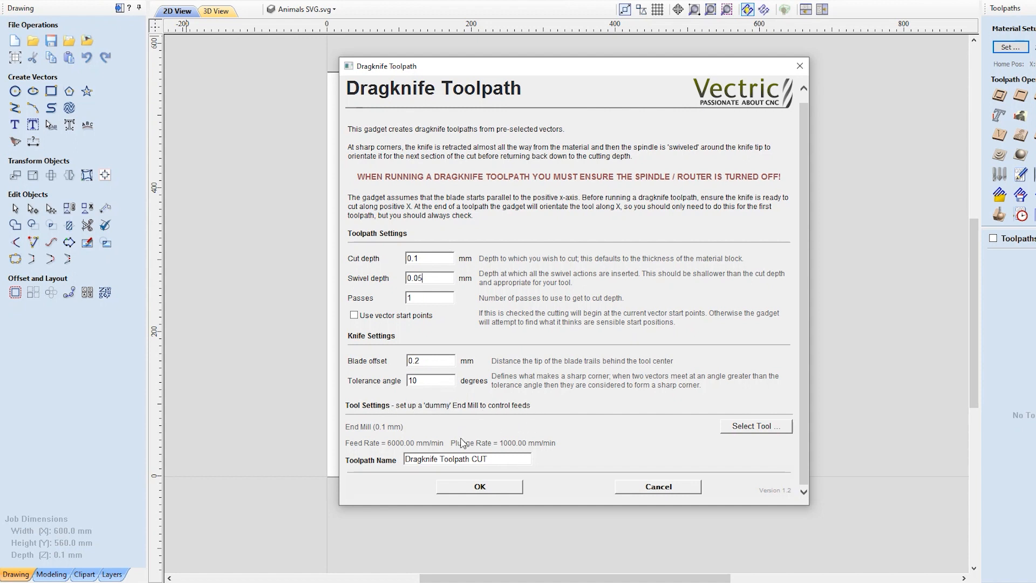
{"action": "left_click", "coordinate": [726, 426]}
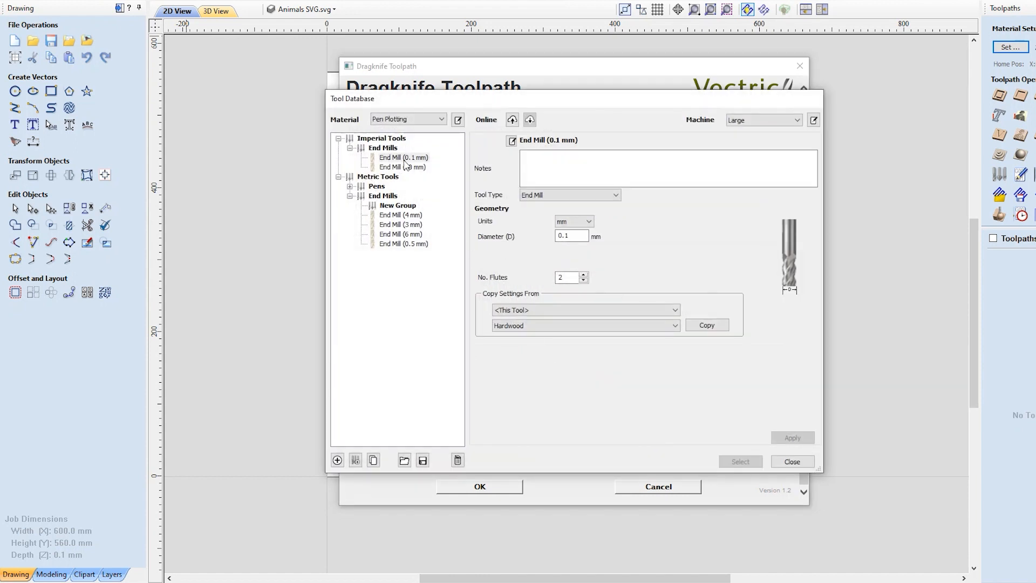
{"action": "left_click", "coordinate": [437, 119]}
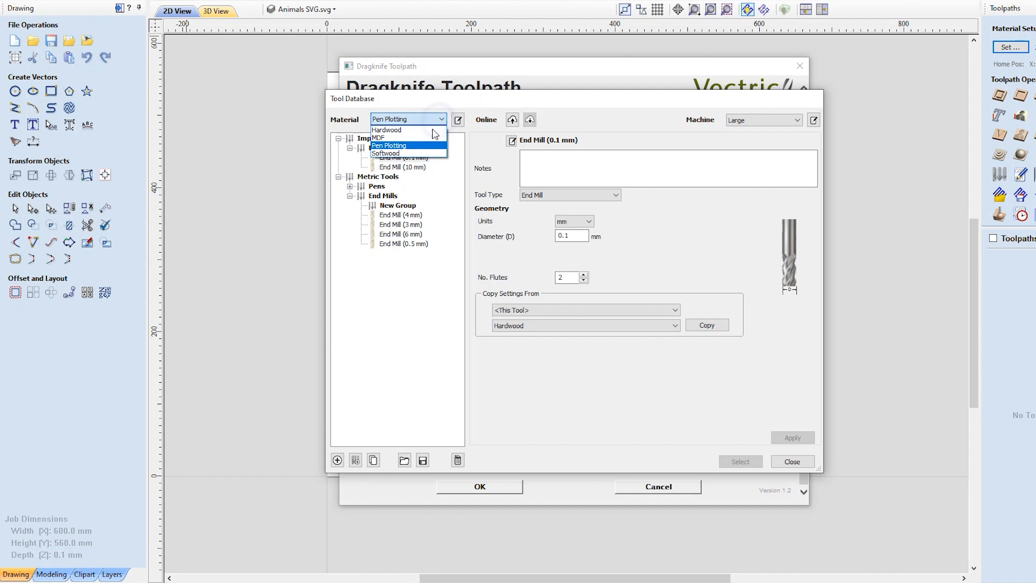
{"action": "left_click", "coordinate": [416, 147]}
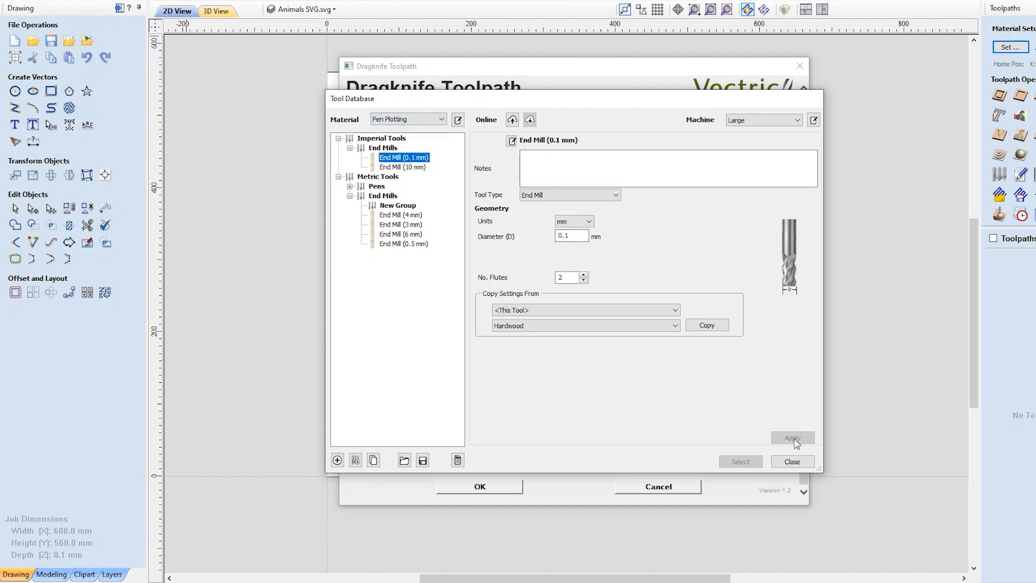
{"action": "left_click", "coordinate": [792, 458]}
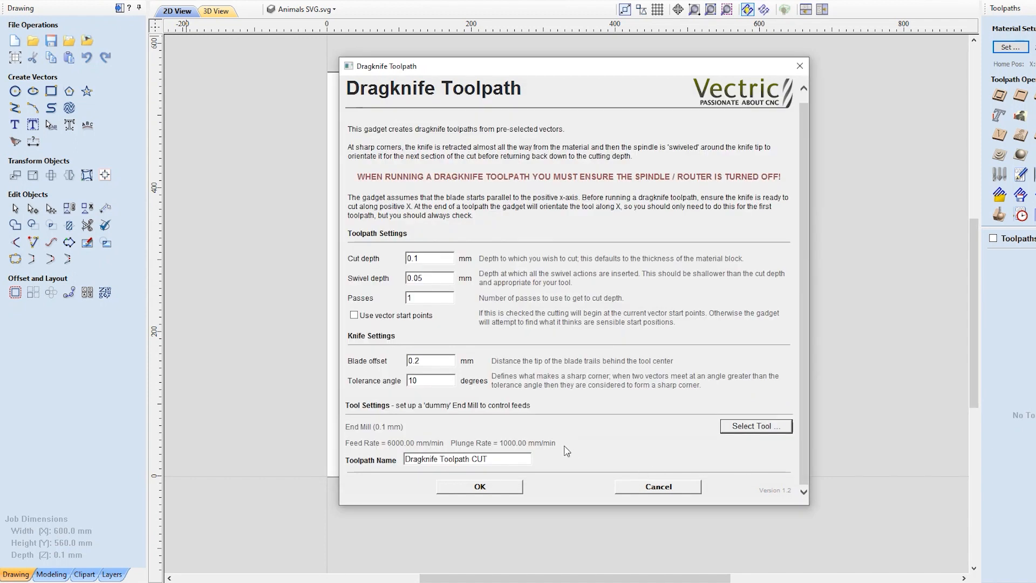
{"action": "left_click", "coordinate": [513, 489]}
{"action": "left_click", "coordinate": [766, 274]}
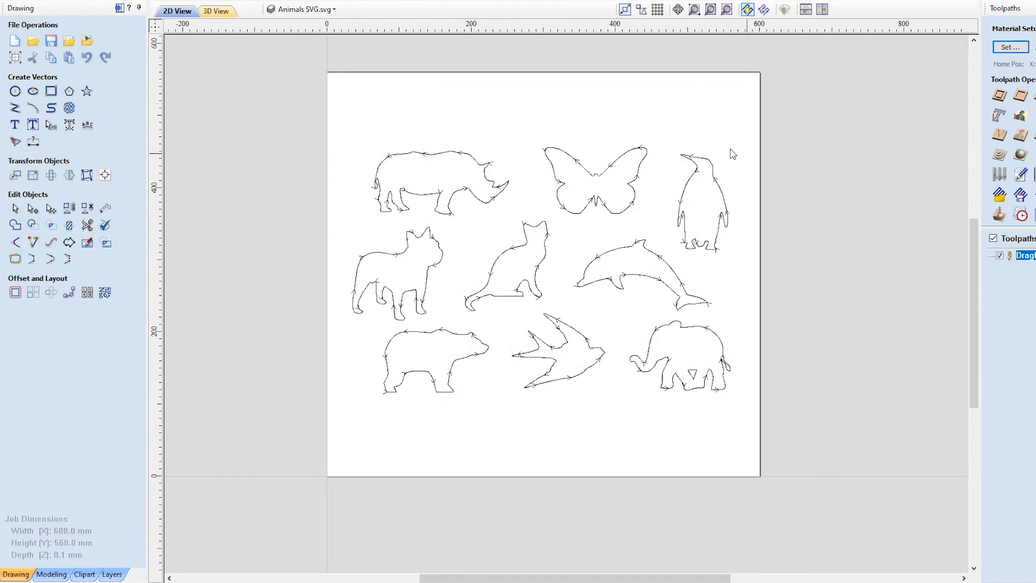
Examine the swivel moves of the dragknife toolpath at the sharp corners of the butterfly outline.
{"action": "scroll", "coordinate": [566, 187], "scroll_direction": "up", "scroll_amount": 4}
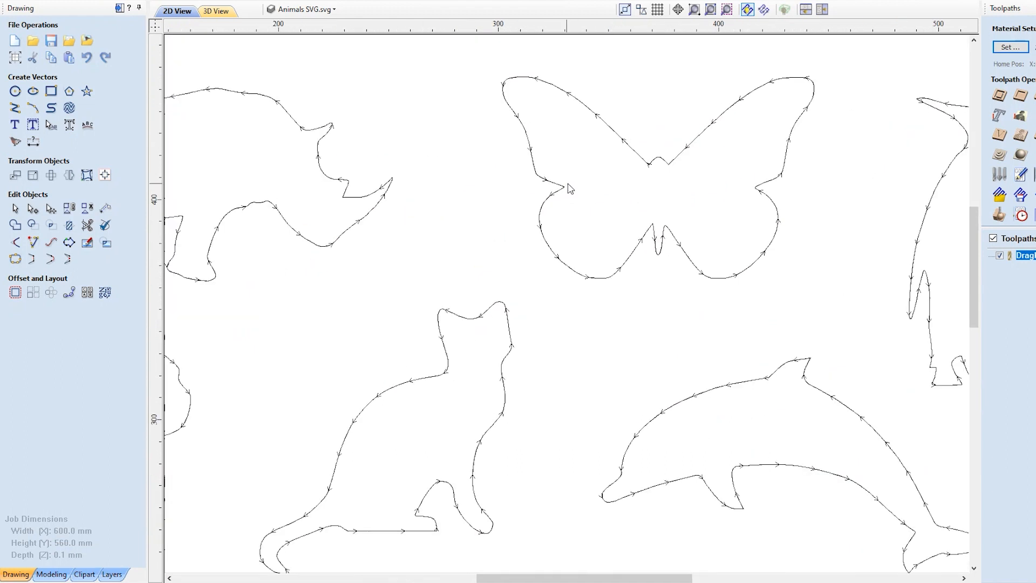
{"action": "scroll", "coordinate": [566, 188], "scroll_direction": "up", "scroll_amount": 15}
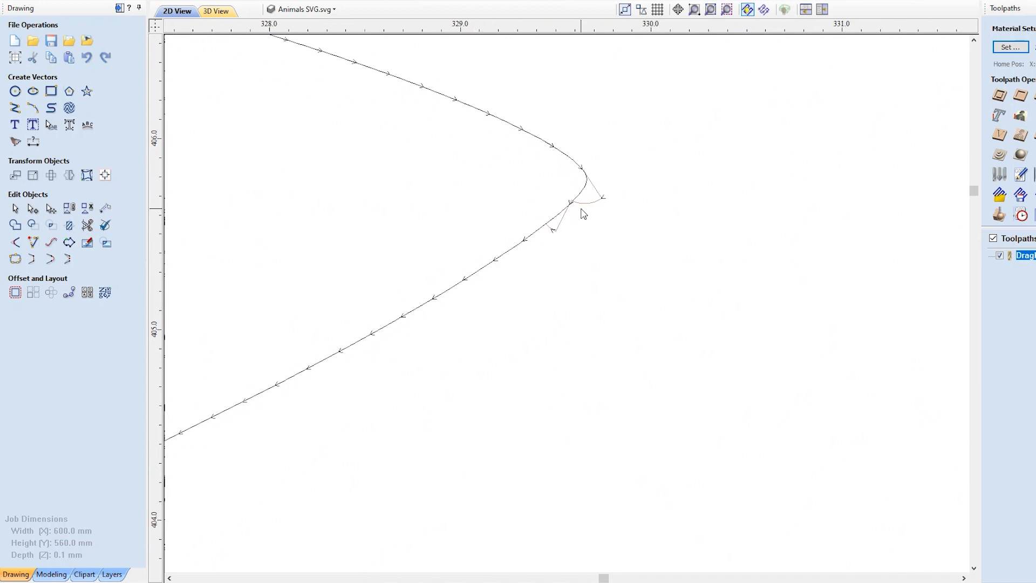
{"action": "scroll", "coordinate": [582, 213], "scroll_direction": "up", "scroll_amount": 1}
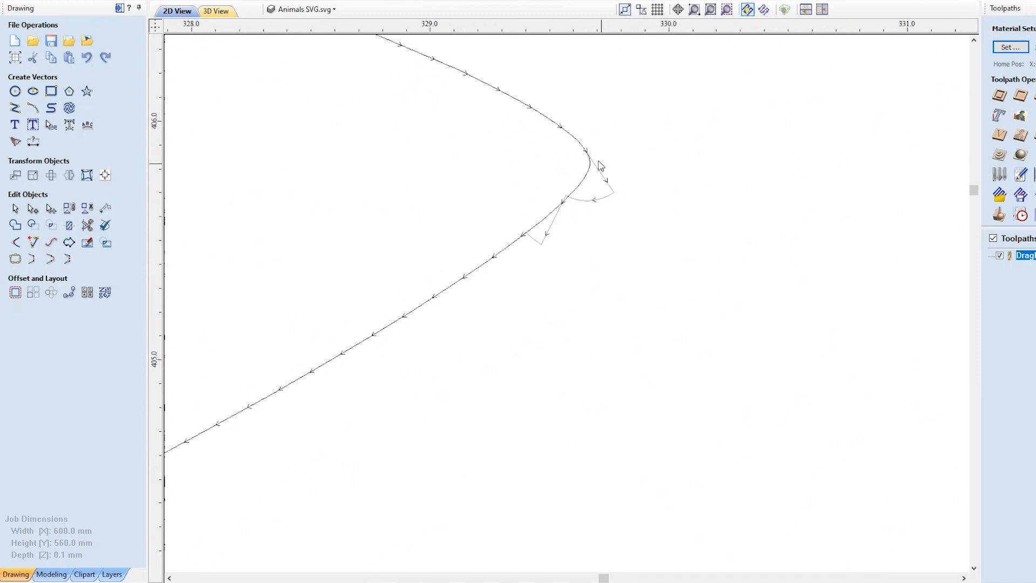
{"action": "scroll", "coordinate": [561, 253], "scroll_direction": "down", "scroll_amount": 15}
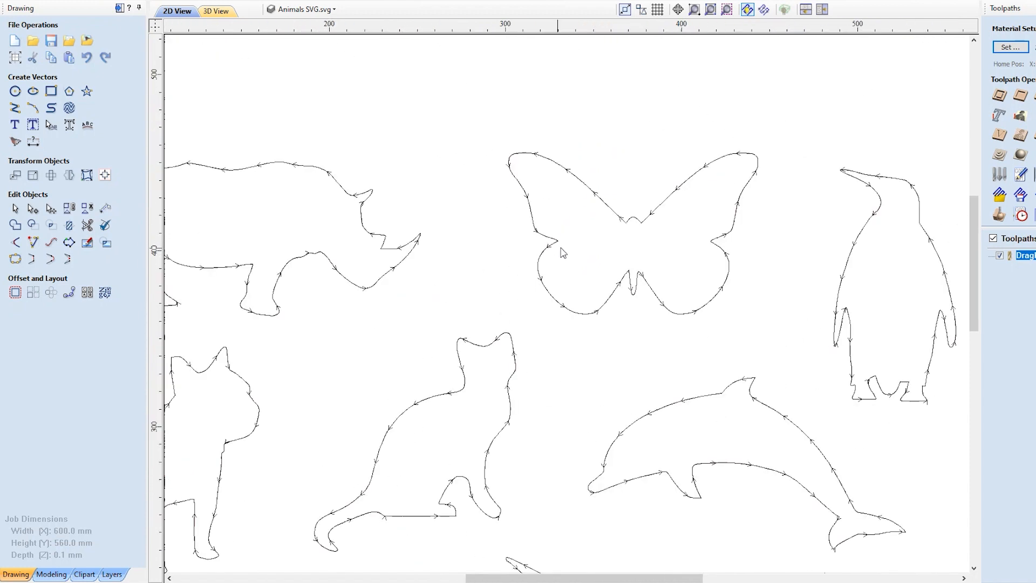
{"action": "scroll", "coordinate": [646, 286], "scroll_direction": "up", "scroll_amount": 15}
{"action": "scroll", "coordinate": [462, 158], "scroll_direction": "up", "scroll_amount": 5}
{"action": "scroll", "coordinate": [570, 219], "scroll_direction": "down", "scroll_amount": 15}
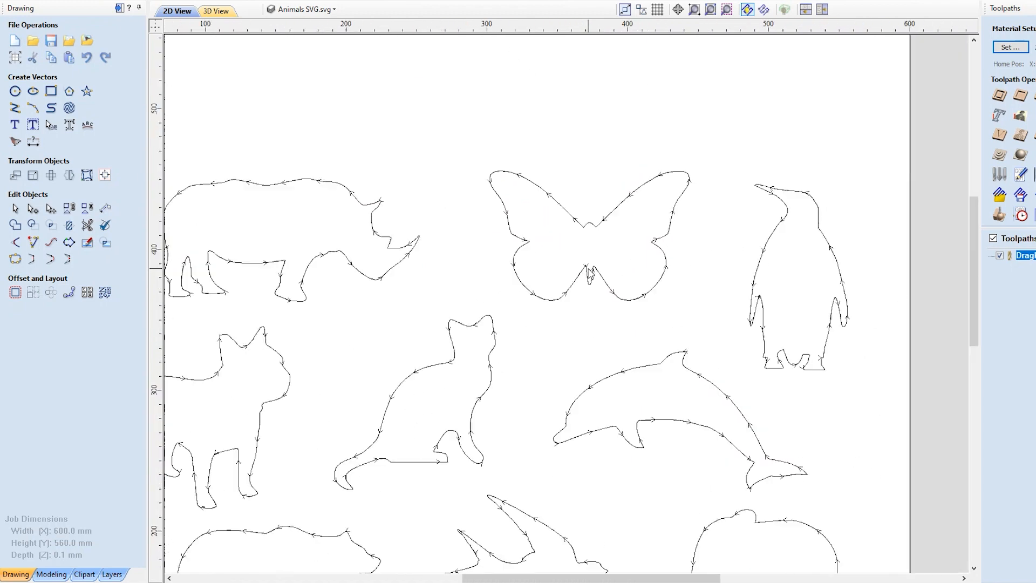
{"action": "scroll", "coordinate": [590, 274], "scroll_direction": "down", "scroll_amount": 5}
{"action": "scroll", "coordinate": [659, 203], "scroll_direction": "down", "scroll_amount": 1}
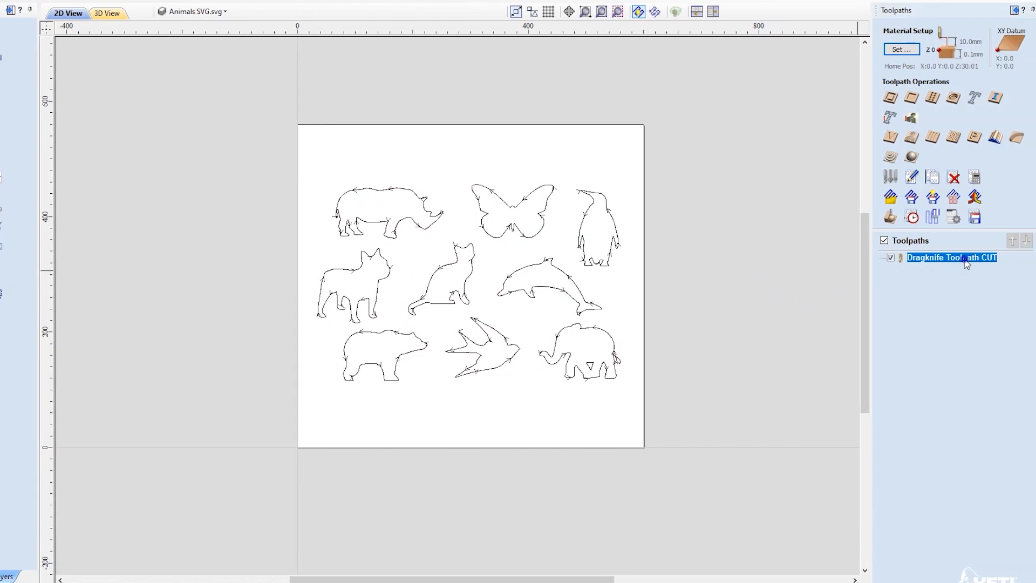
Save the dragknife toolpath as Animal stickers on the Desktop with the YetiTool SmartBench (*.gcode) post processor, replacing the existing file.
{"action": "left_click", "coordinate": [975, 217]}
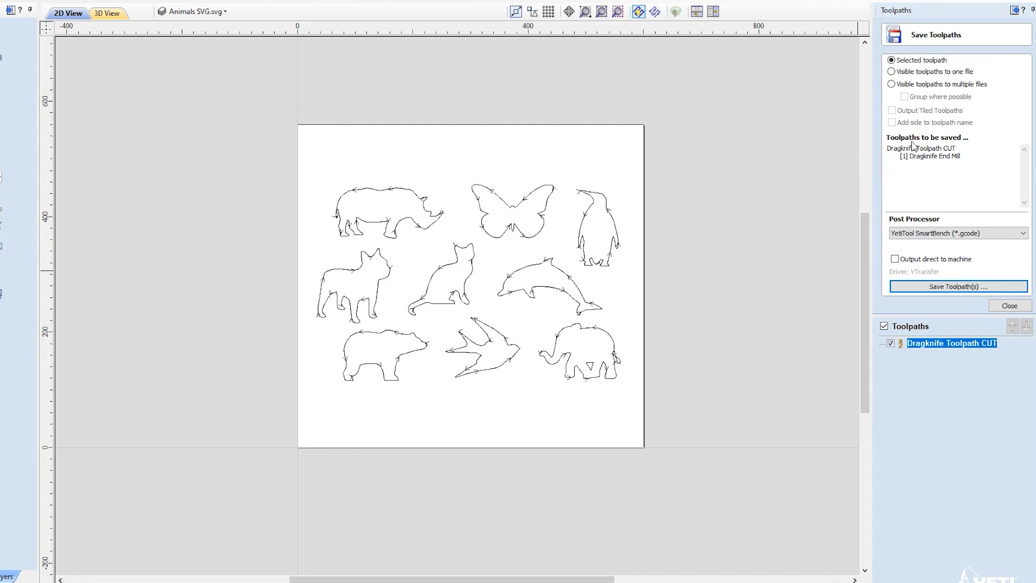
{"action": "left_click", "coordinate": [966, 233]}
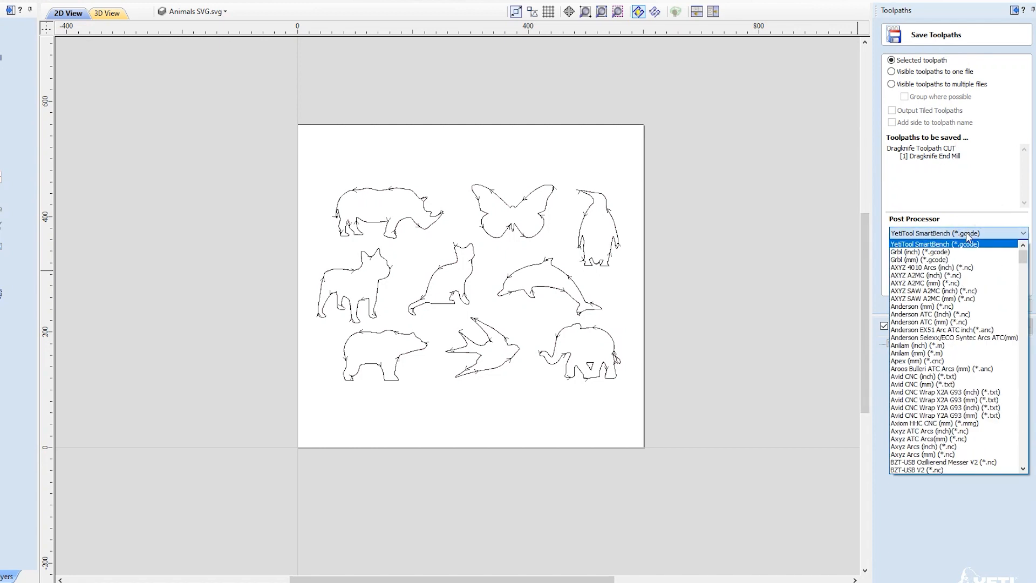
{"action": "left_click", "coordinate": [961, 243]}
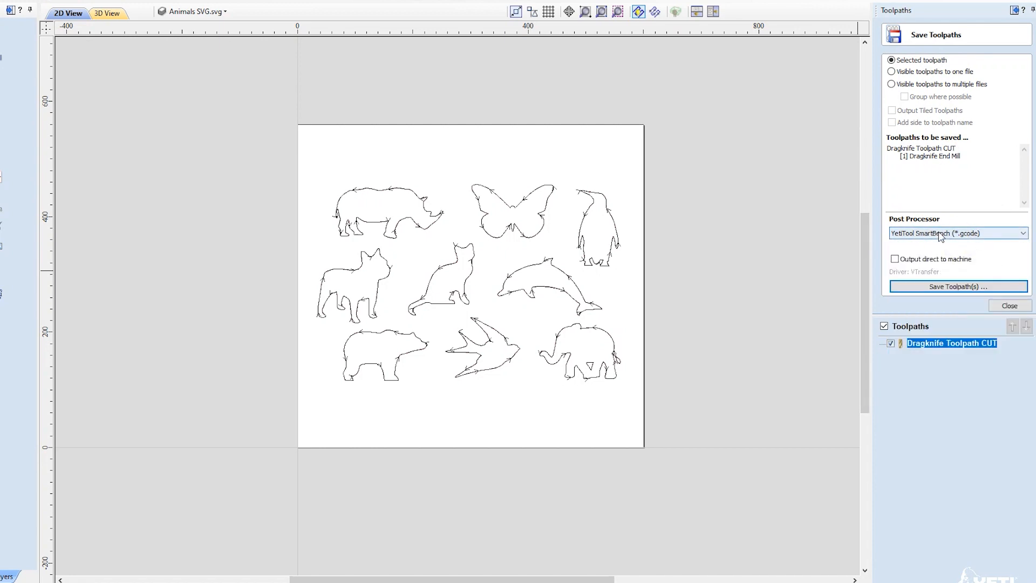
{"action": "left_click", "coordinate": [966, 287]}
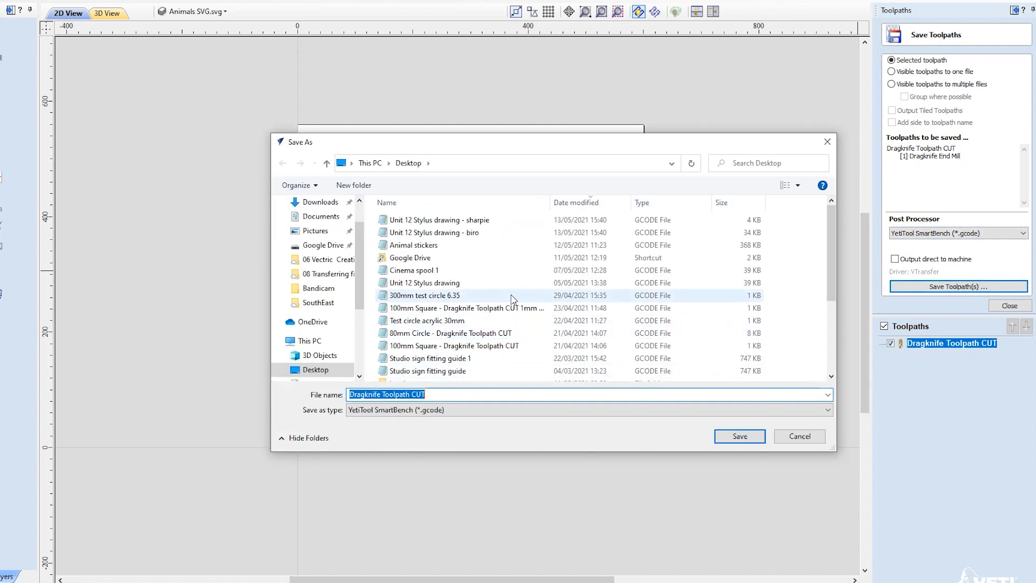
{"action": "left_click", "coordinate": [446, 251]}
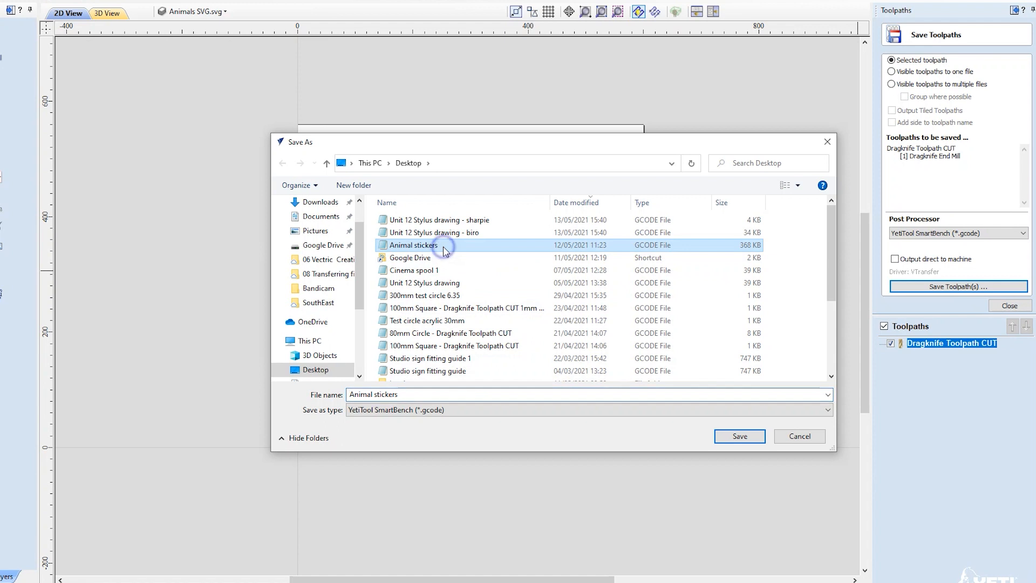
{"action": "left_click", "coordinate": [739, 436]}
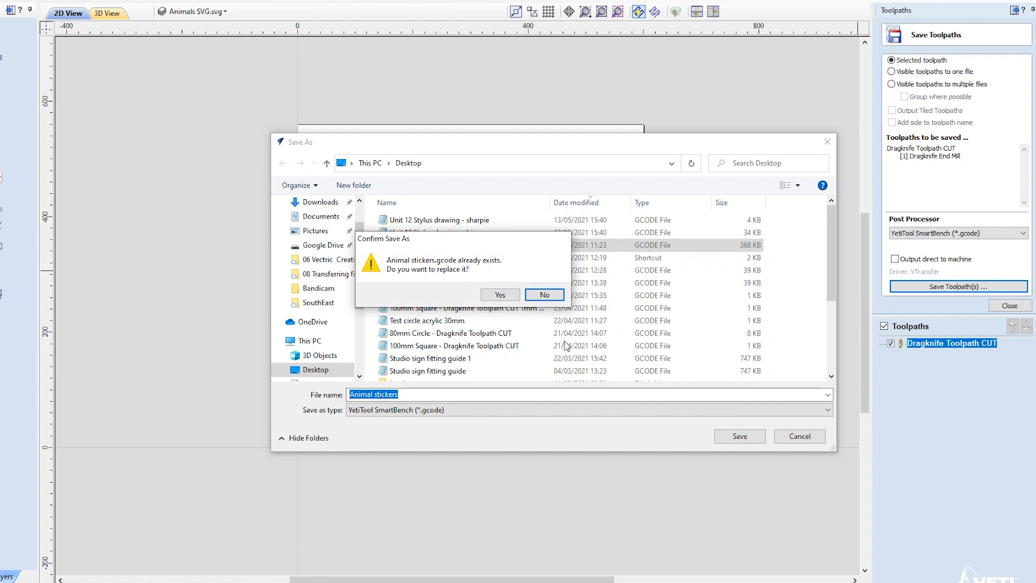
{"action": "left_click", "coordinate": [500, 295]}
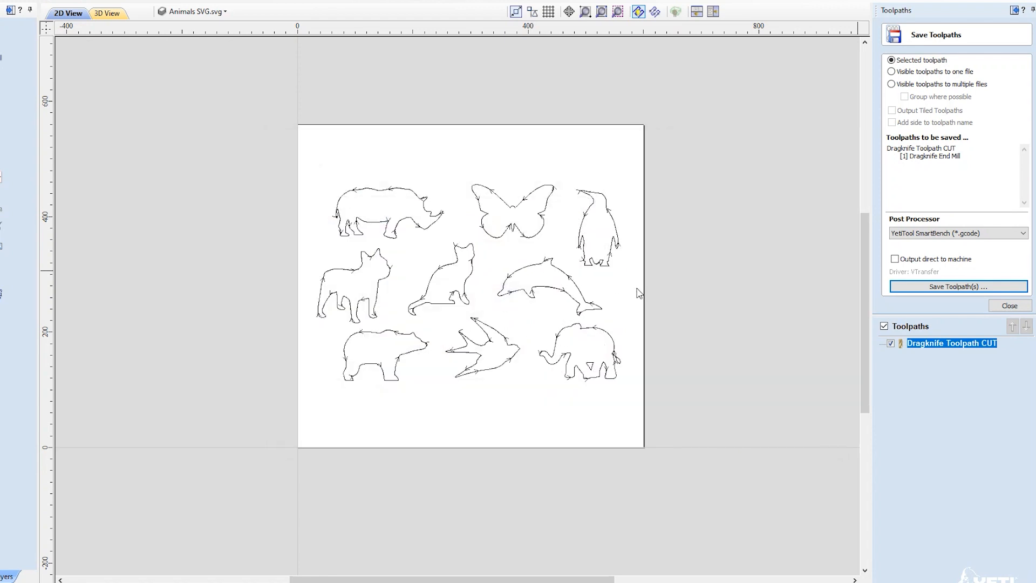